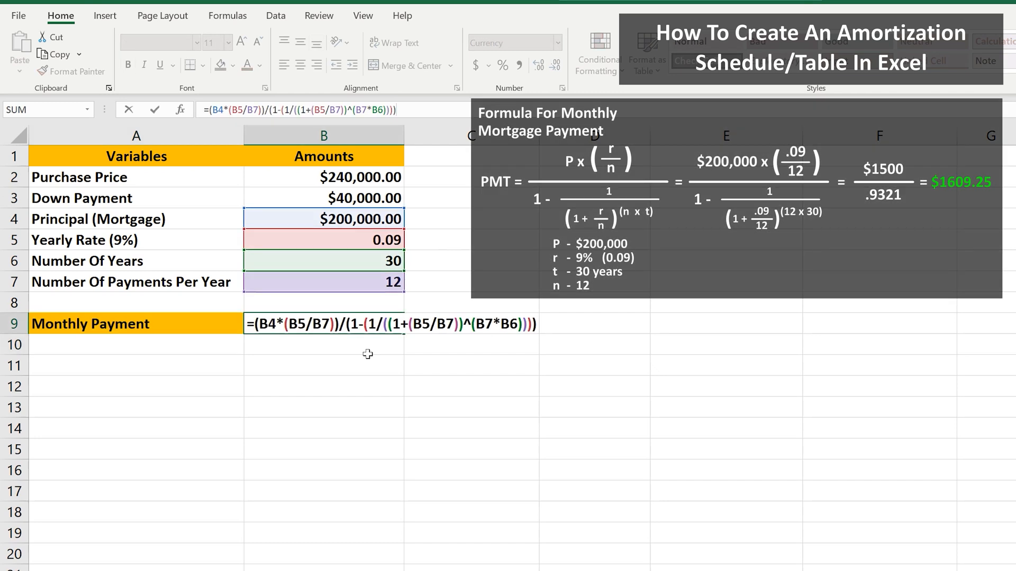
Confirm the monthly payment formula in B9.
key(Return)
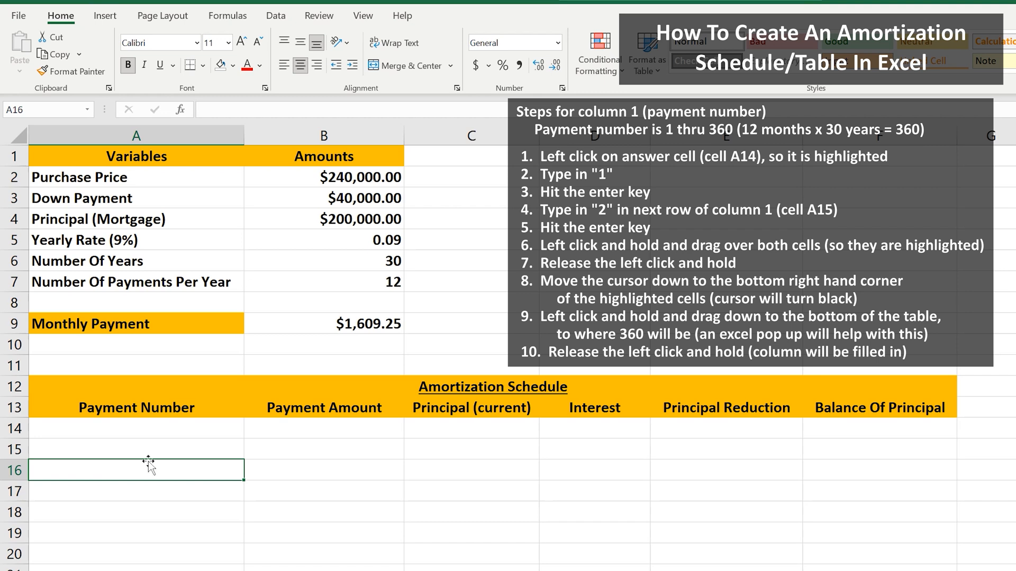
Enter 1 and 2 as the first two payment numbers in A14 and A15.
click(149, 431)
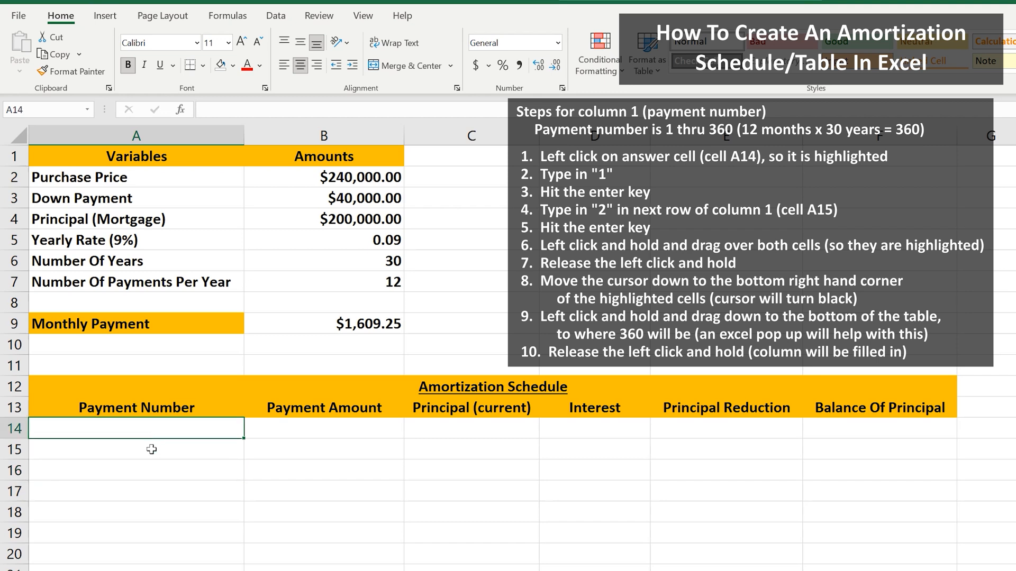
text(1)
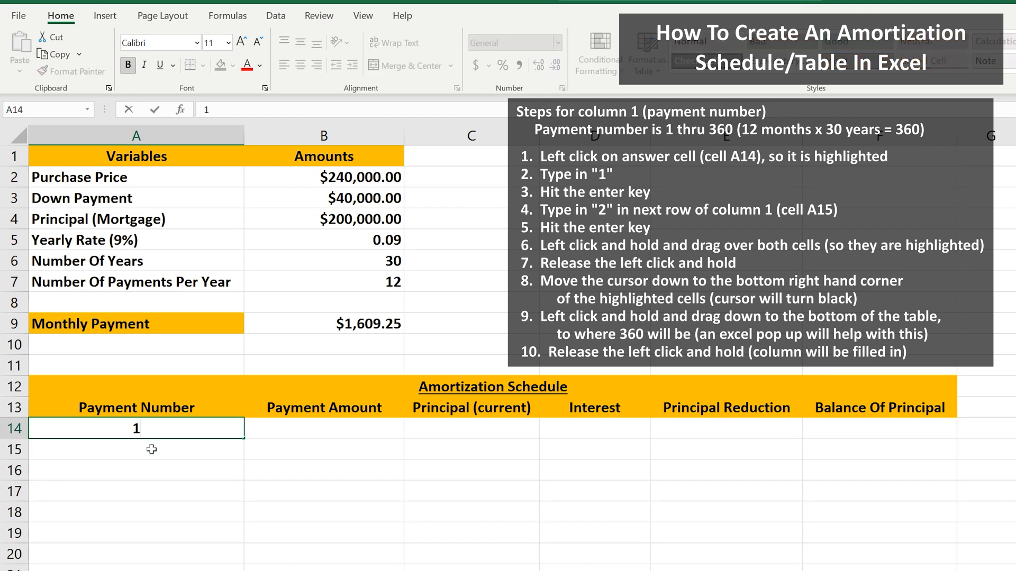
key(Return)
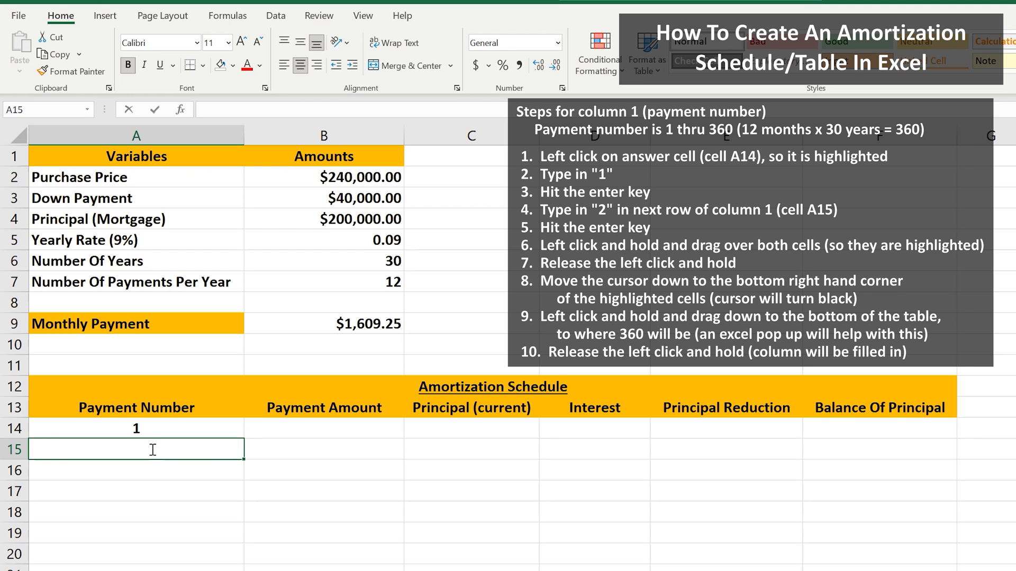
text(2)
key(Return)
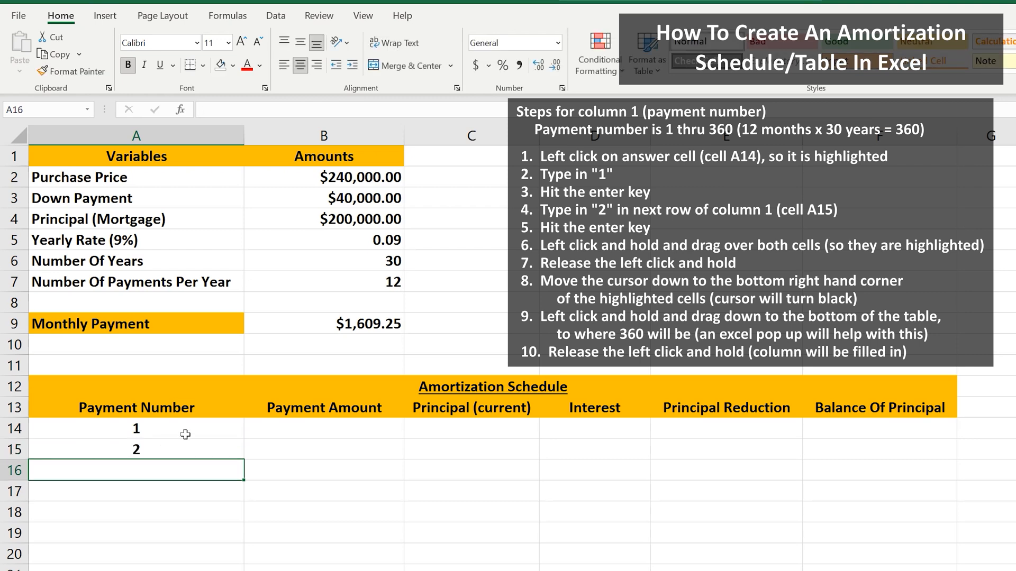
Select A14:A15 and fill the payment number series down to 360.
drag(196, 427, 202, 449)
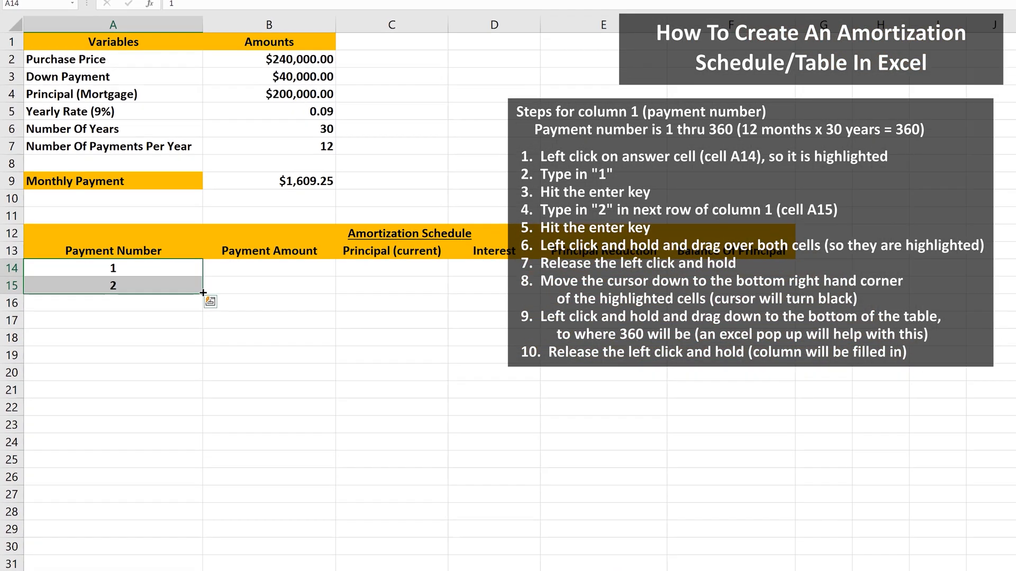
drag(244, 458, 183, 389)
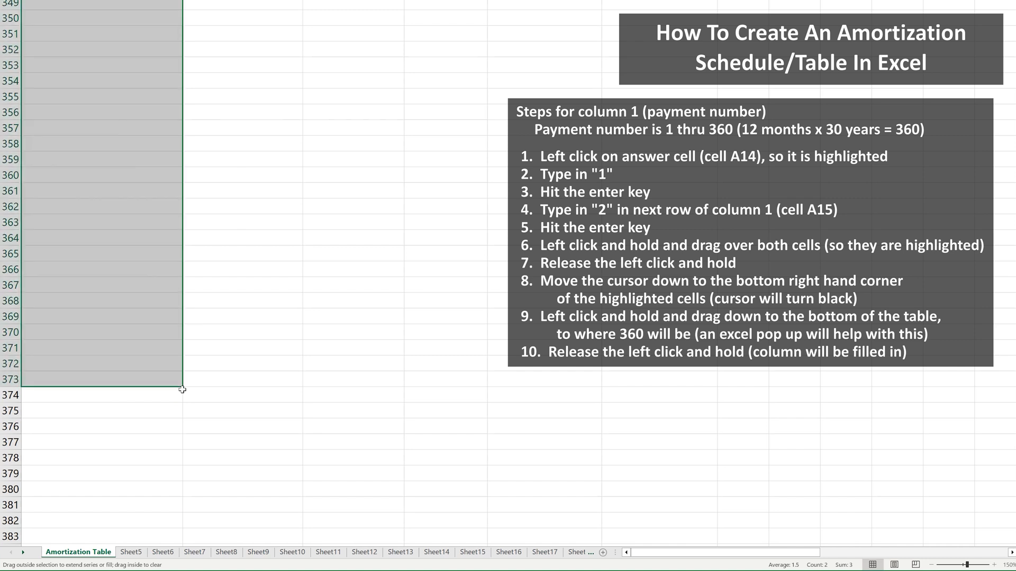
click(213, 381)
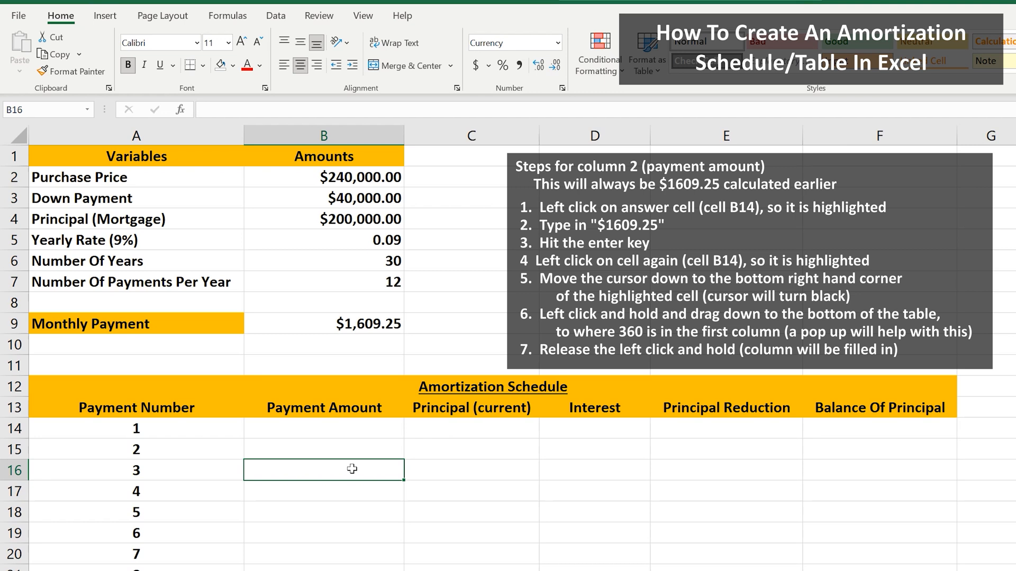
Enter $1609.25 as the payment amount in B14 and fill it down the Payment Amount column.
click(342, 431)
text($1)
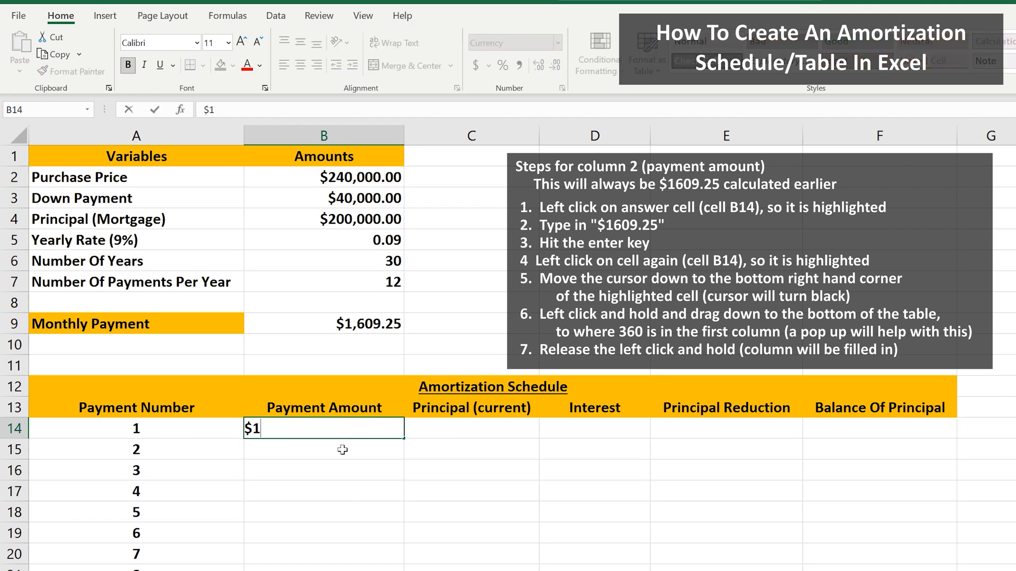
text(,609.25)
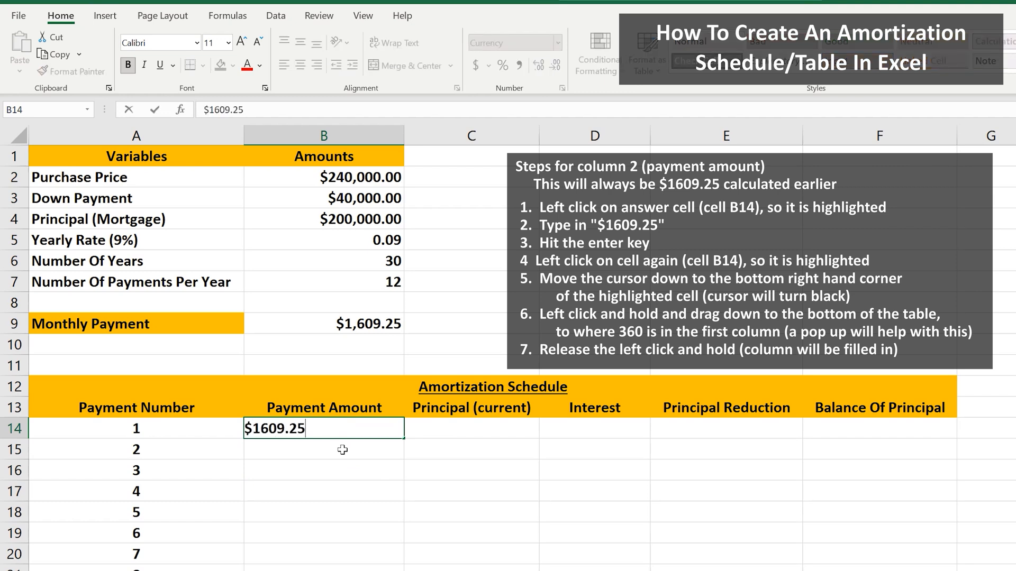
key(Return)
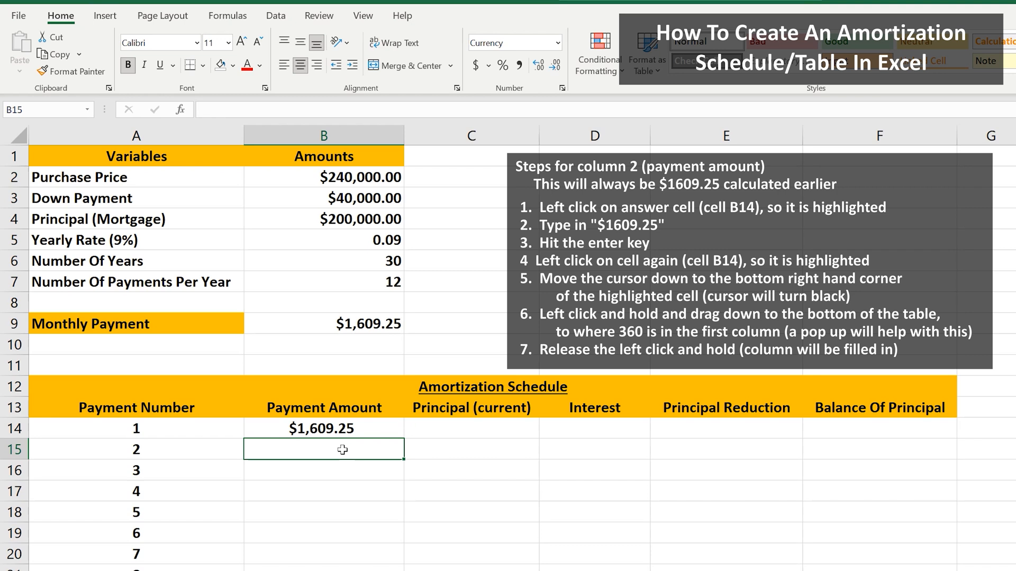
click(357, 430)
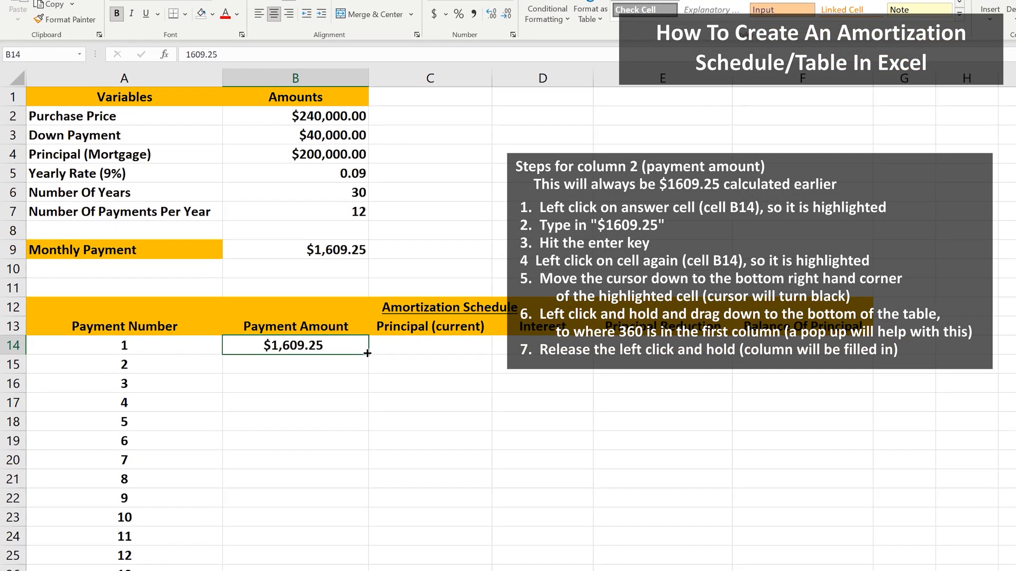
drag(403, 438, 302, 455)
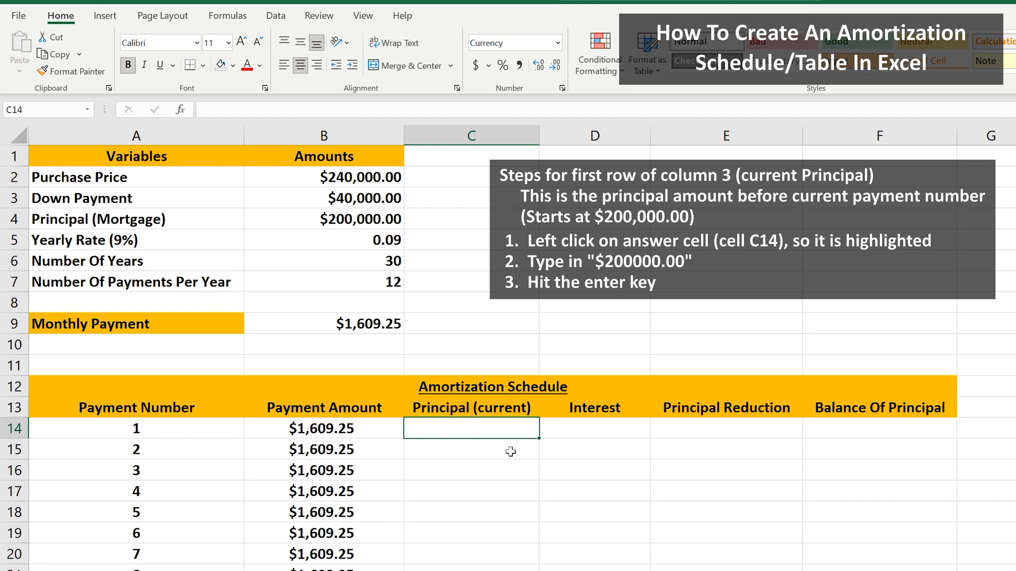
Enter $200,000.00 as the current principal in C14.
text($200,000.00)
key(Return)
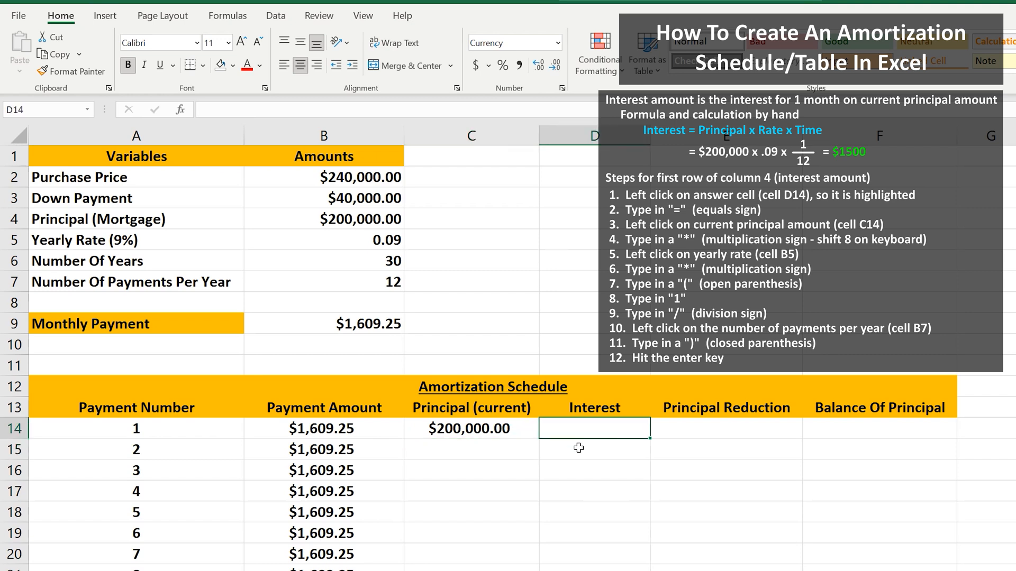
Enter the interest formula =C14*B5*(1/B7) in D14.
text(=)
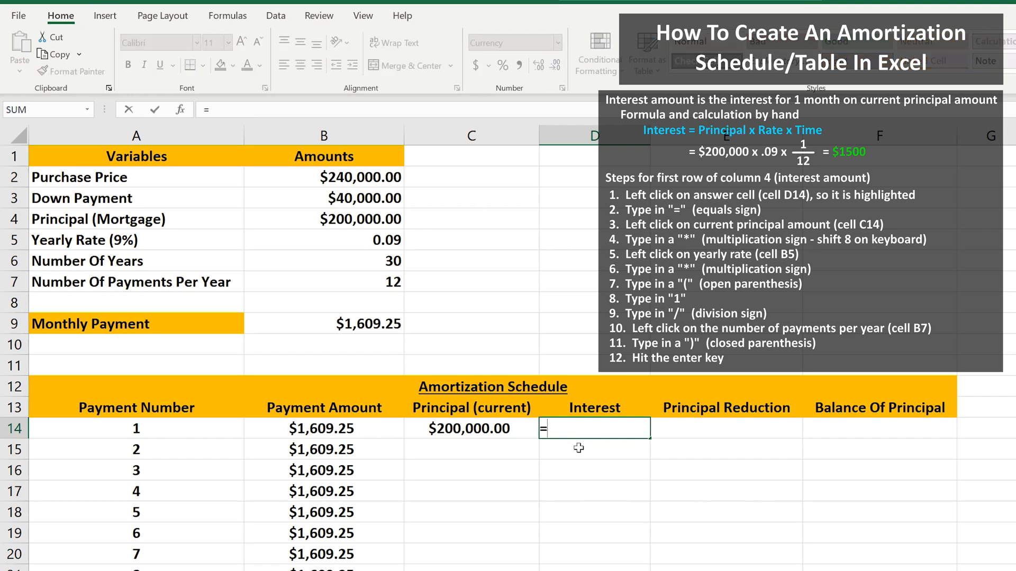
click(523, 431)
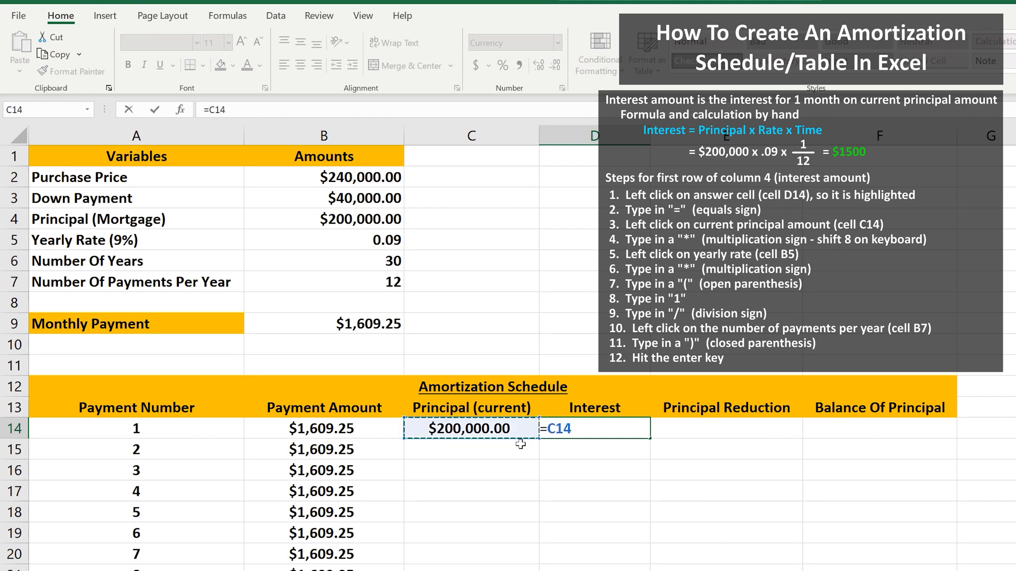
text(*)
click(378, 240)
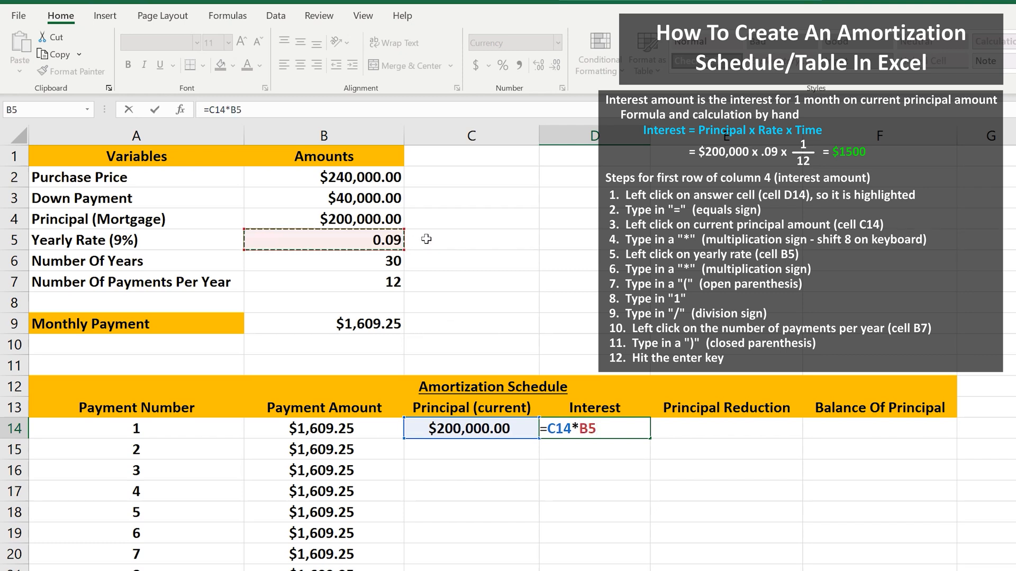
text(*()
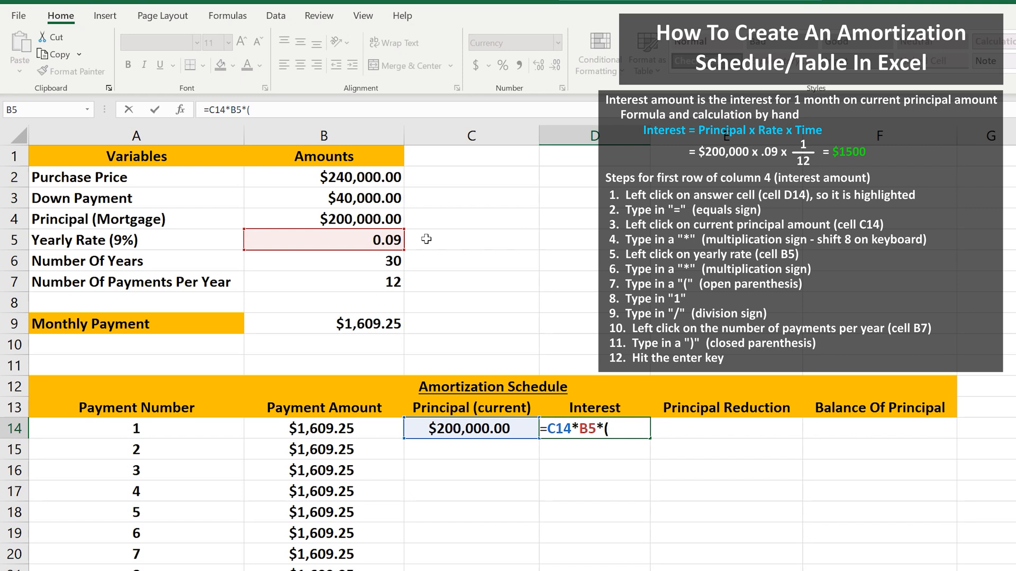
text(1/)
click(393, 281)
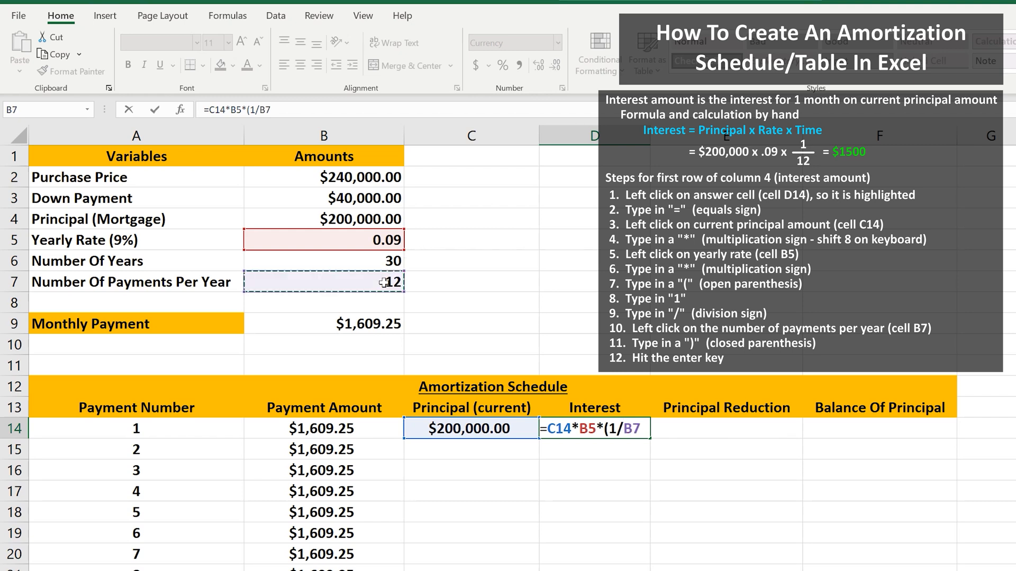
text())
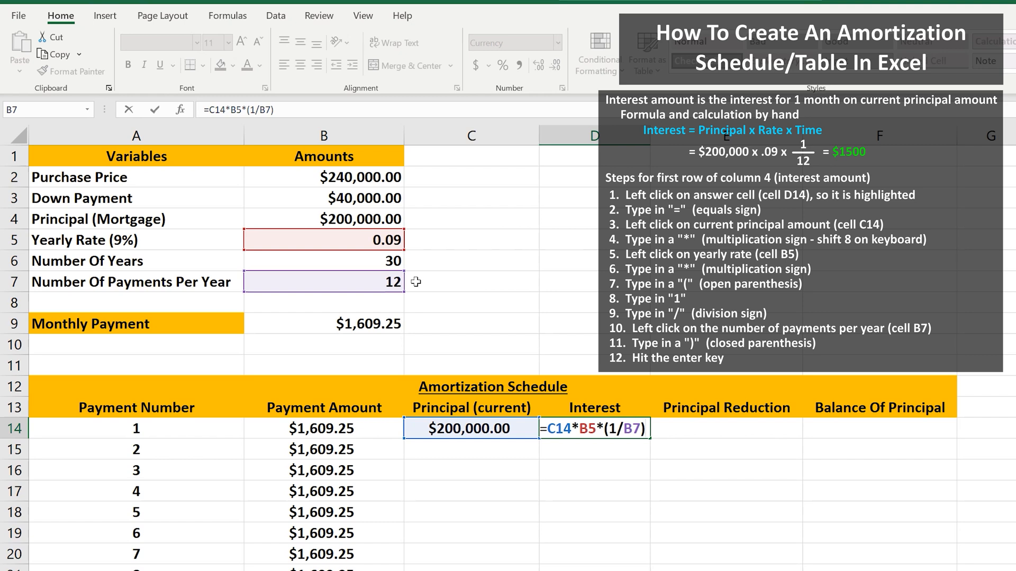
key(Return)
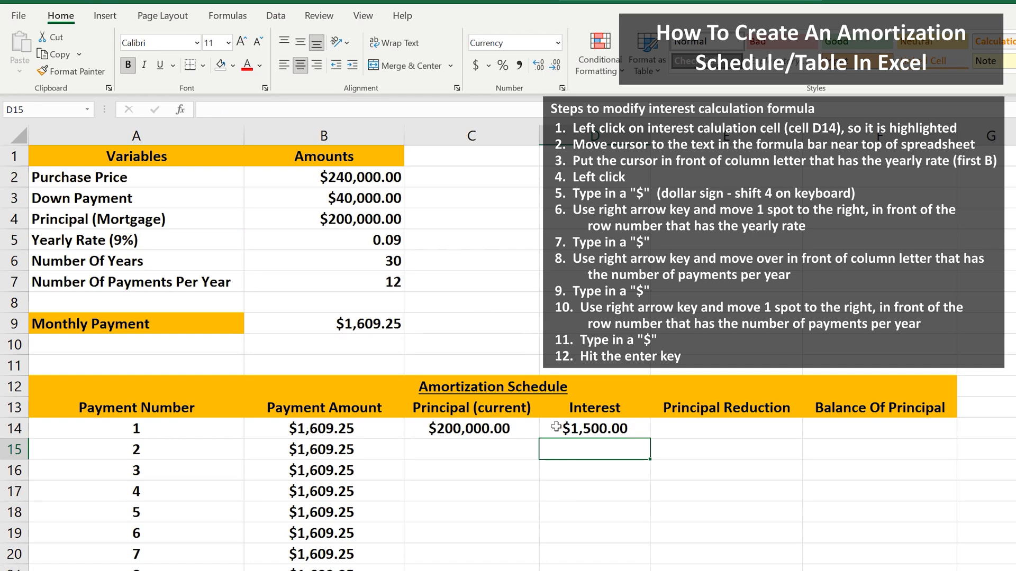
Make the yearly rate and payments-per-year references absolute so D14 reads =C14*$B$5*(1/$B$7).
click(555, 428)
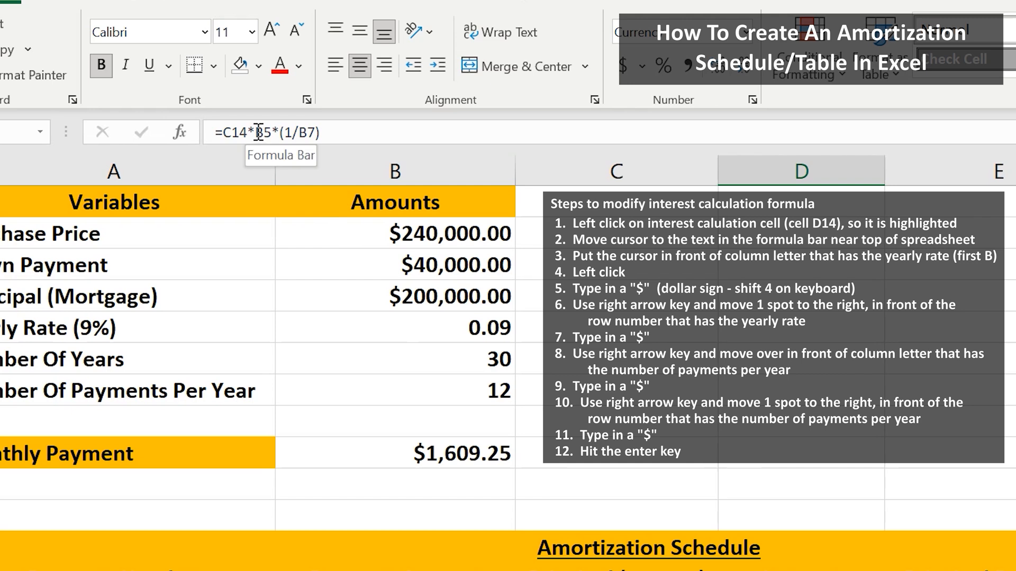
click(258, 133)
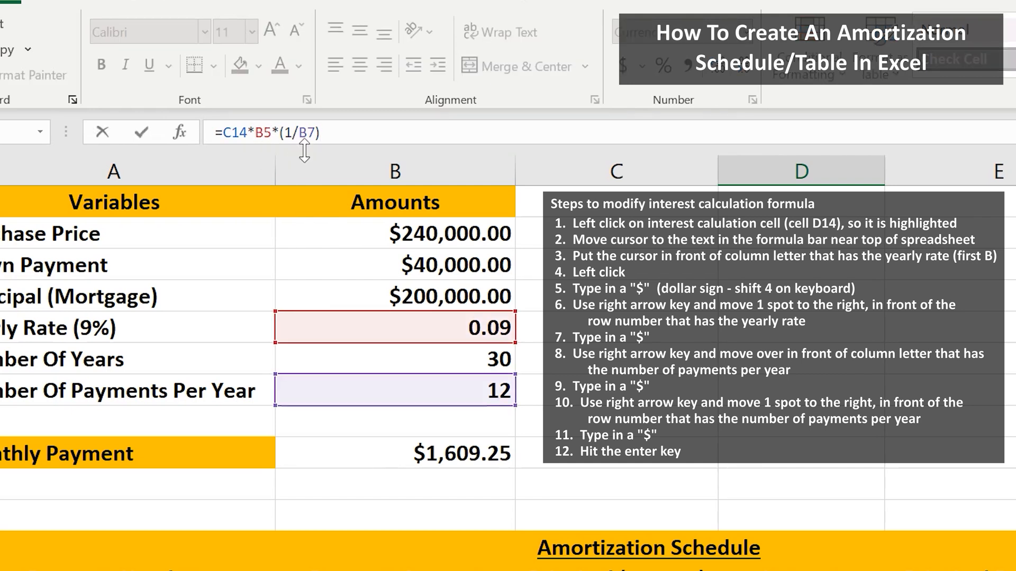
text($)
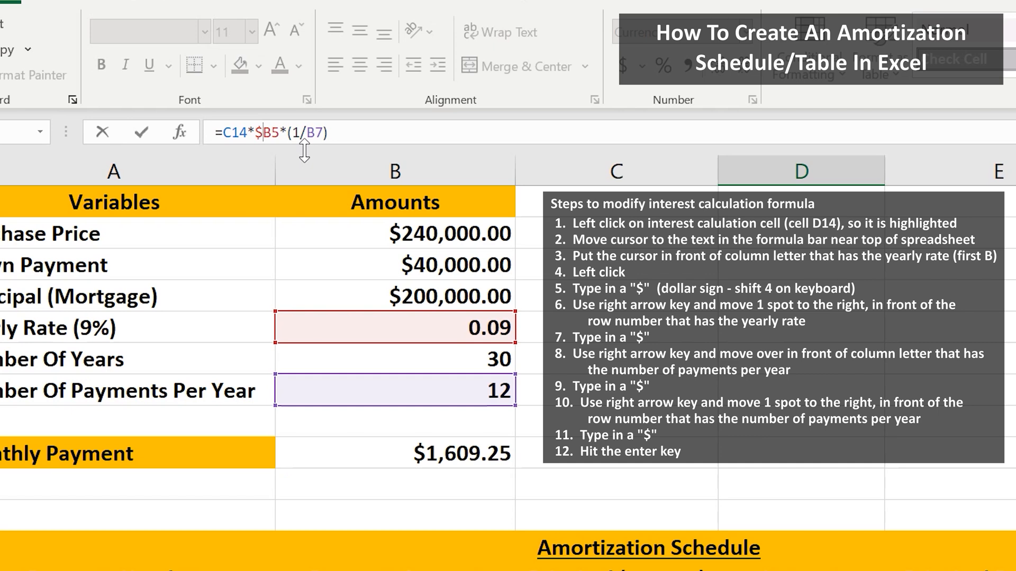
key(Right)
text($)
key(Right)
key(Right)
key(Right)
key(Right)
key(Right)
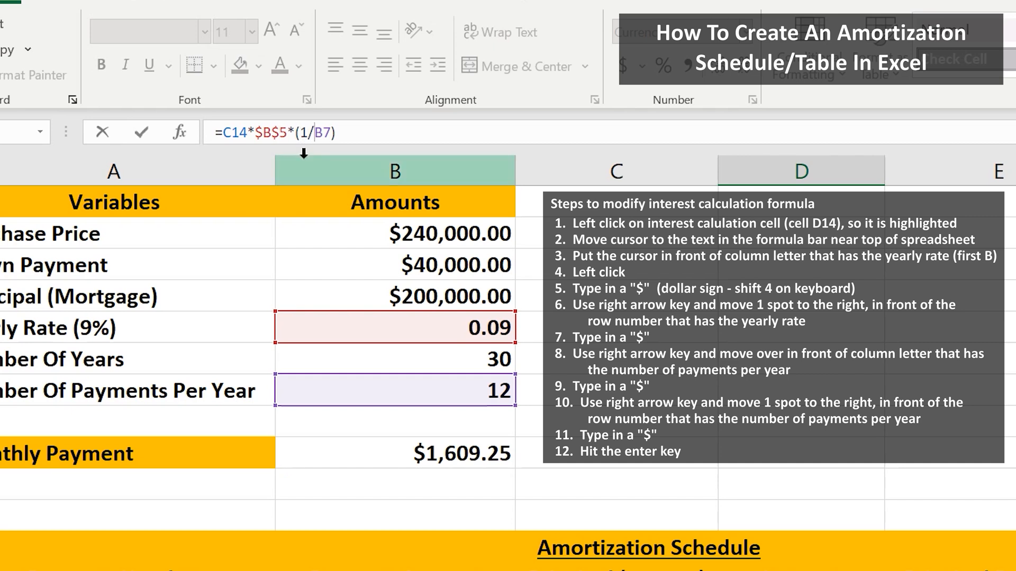
text($)
key(Right)
text($)
key(Return)
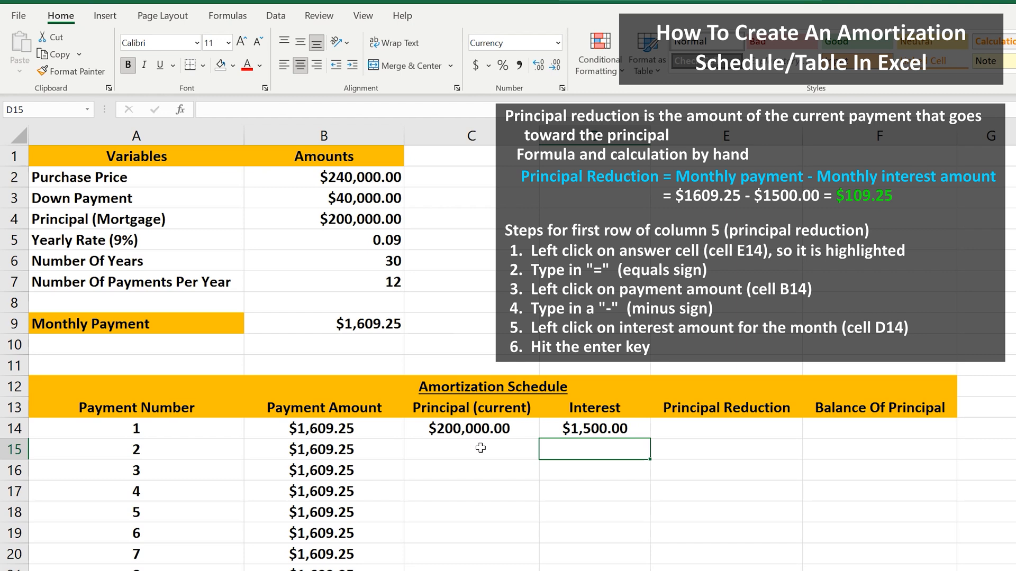
Enter the principal reduction formula =B14-D14 in E14.
click(686, 428)
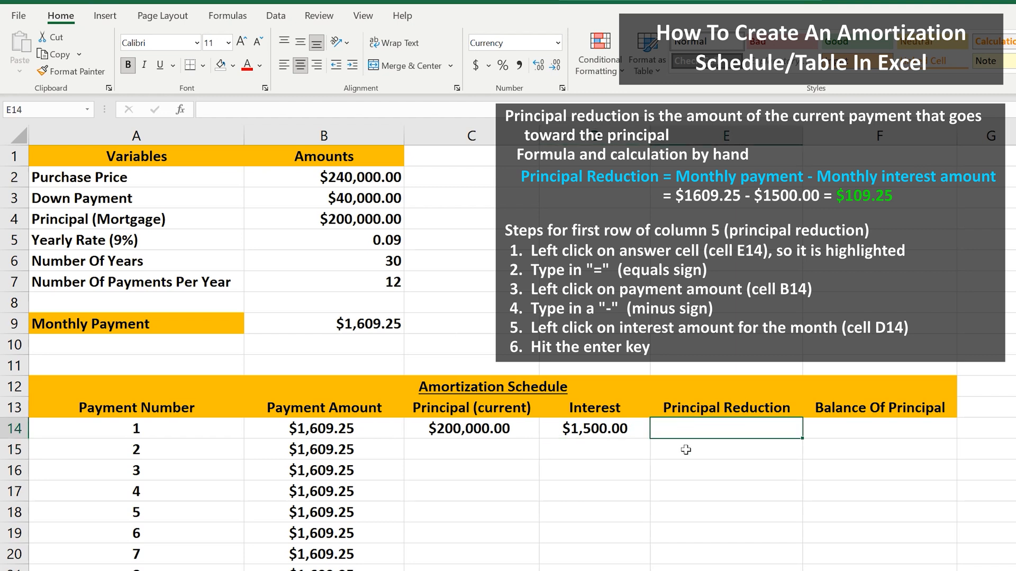
text(=)
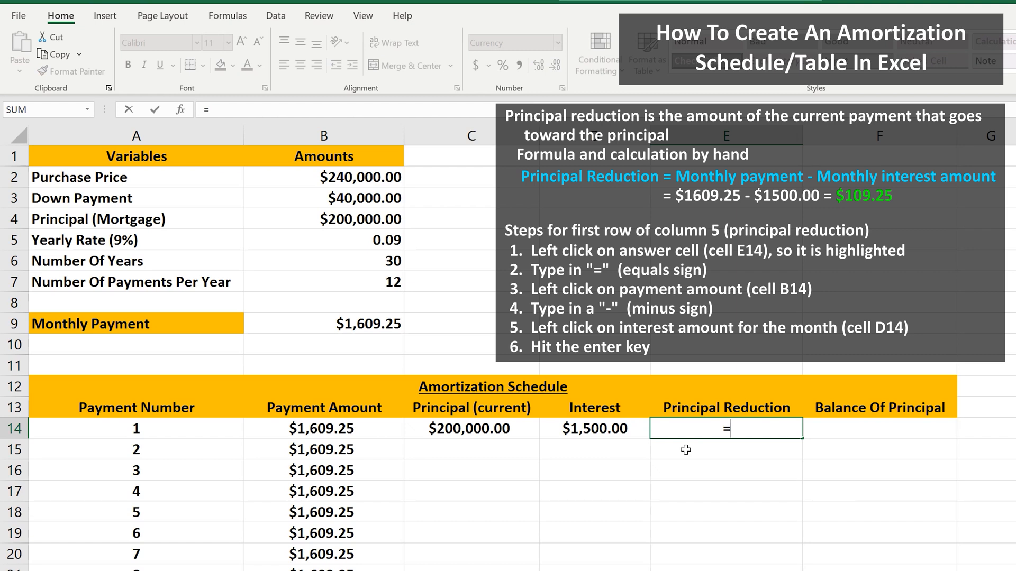
click(377, 428)
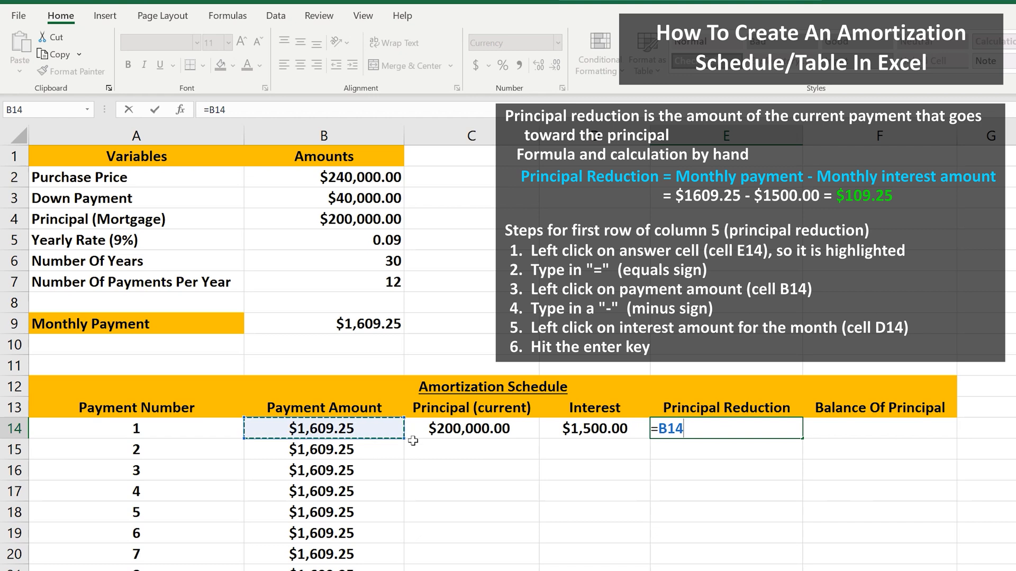
text(-)
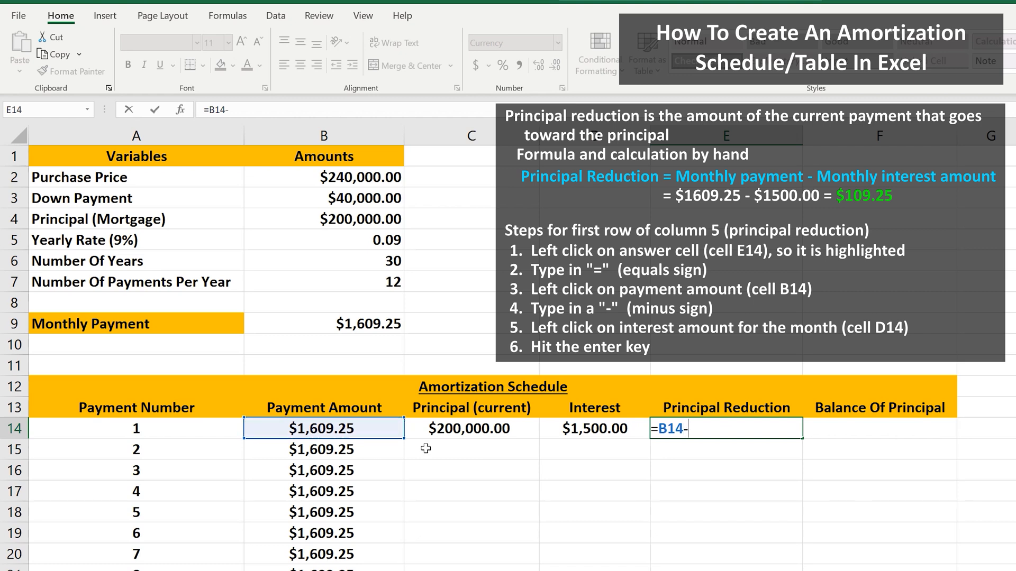
click(553, 432)
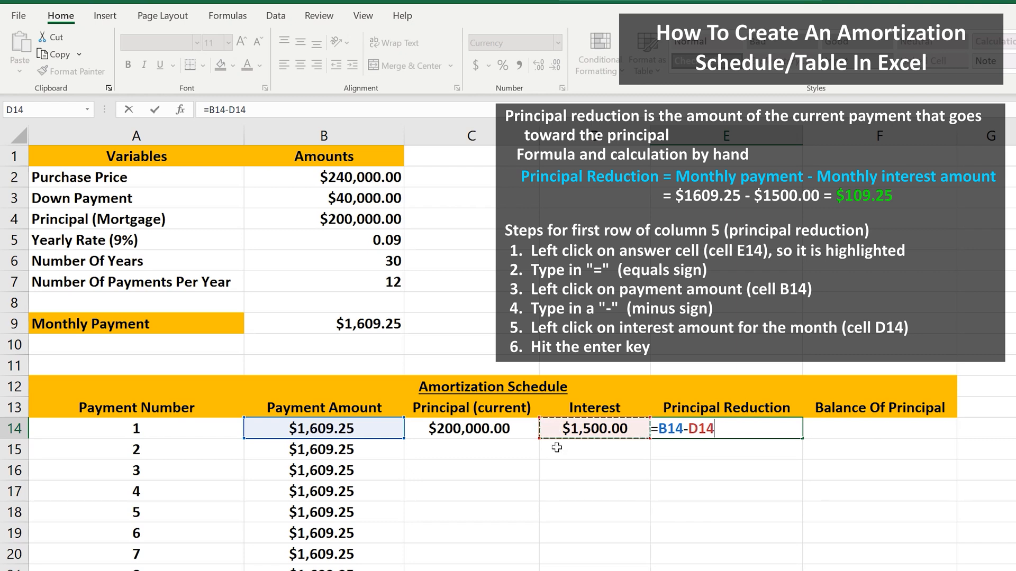
key(Return)
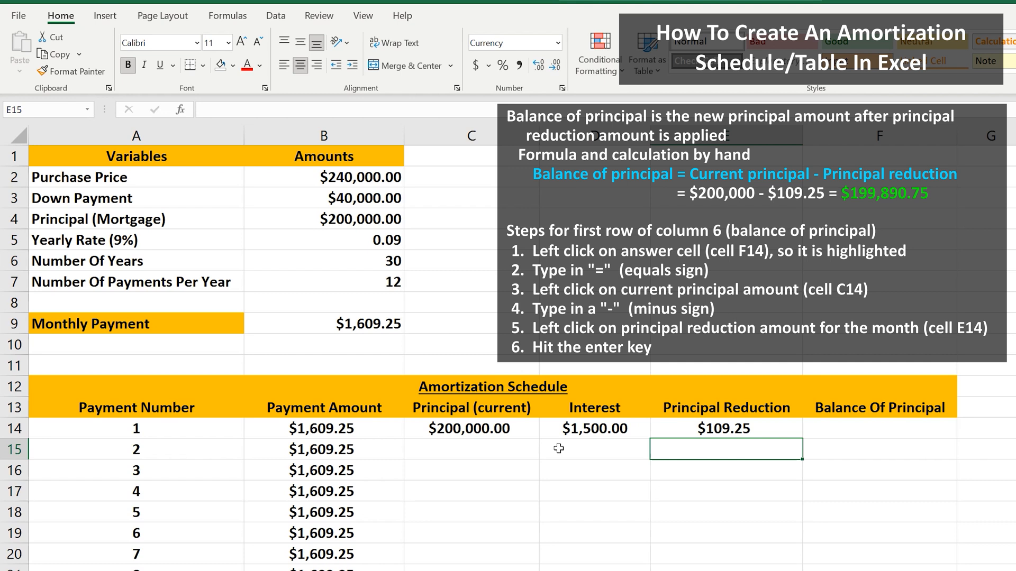
Enter the balance formula =C14-E14 in F14.
click(814, 429)
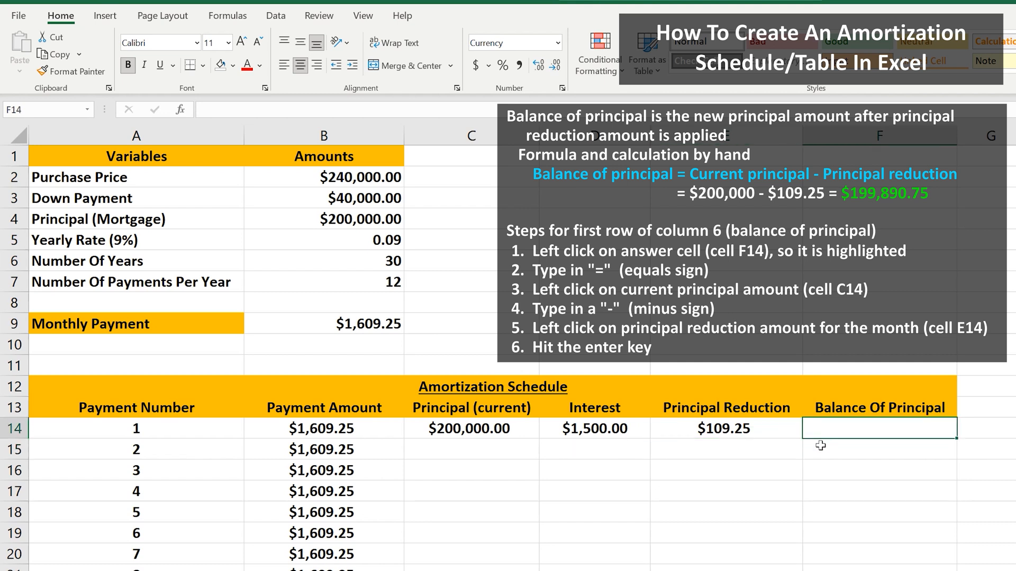
text(=)
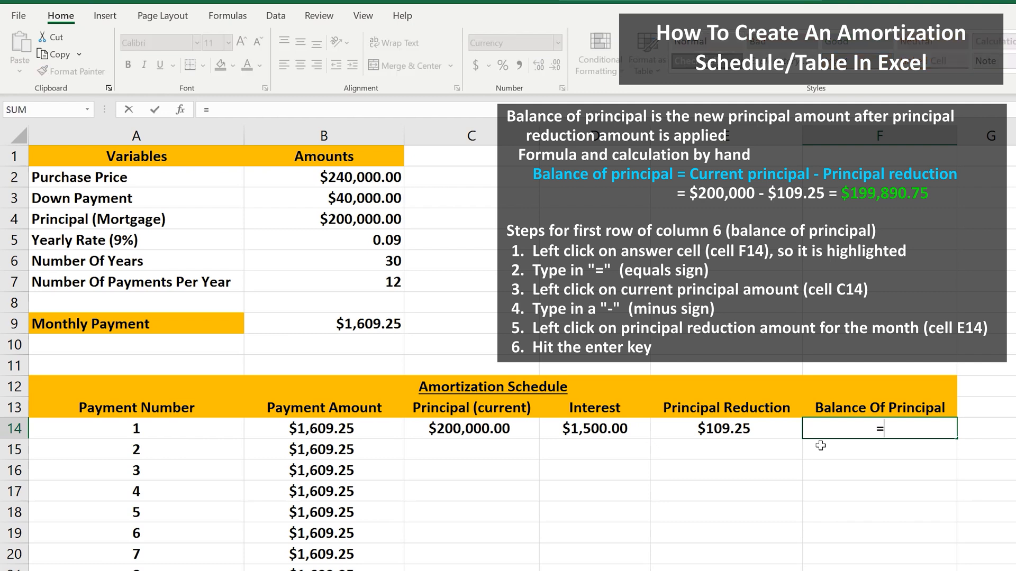
click(523, 429)
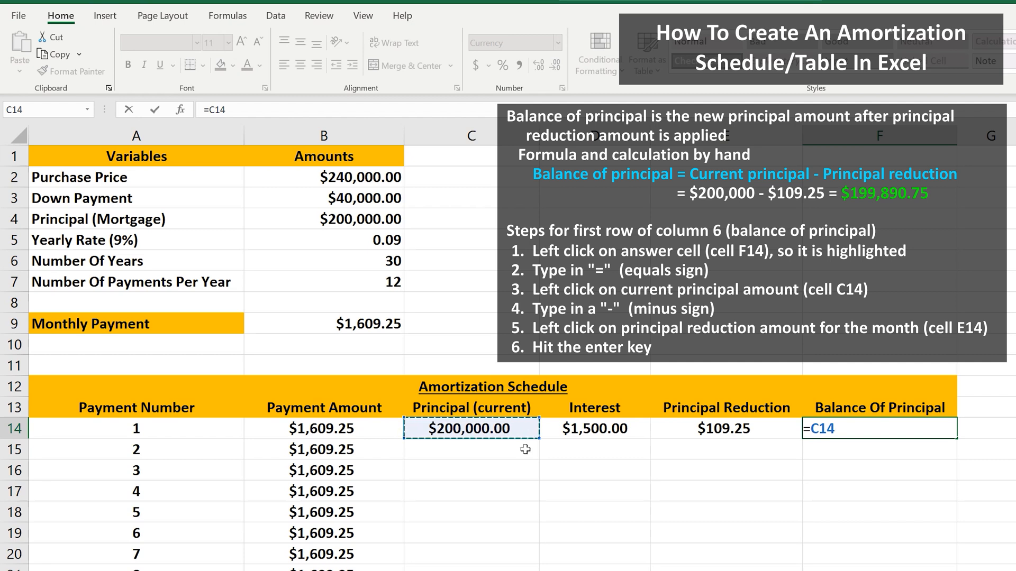
text(-)
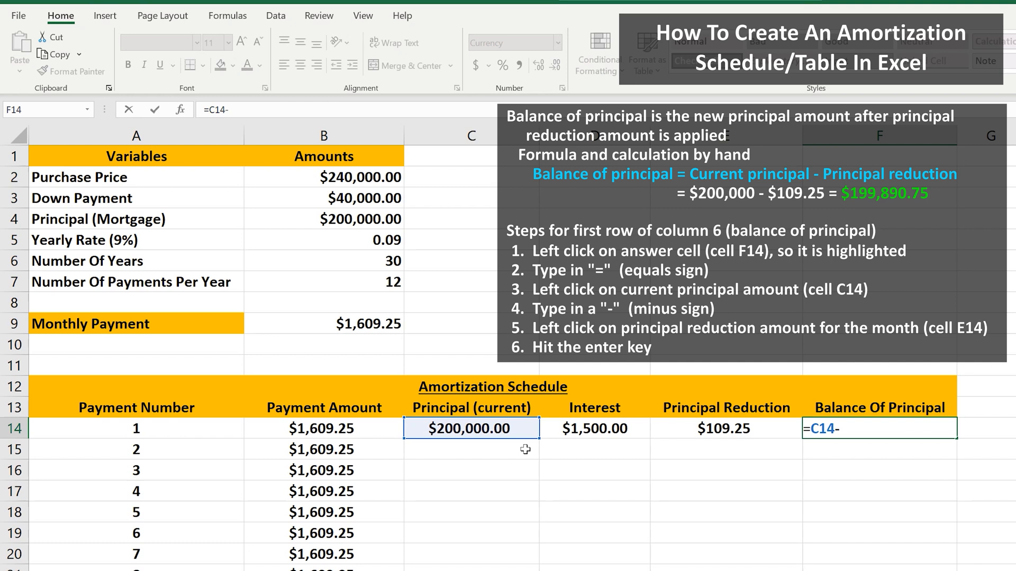
click(679, 432)
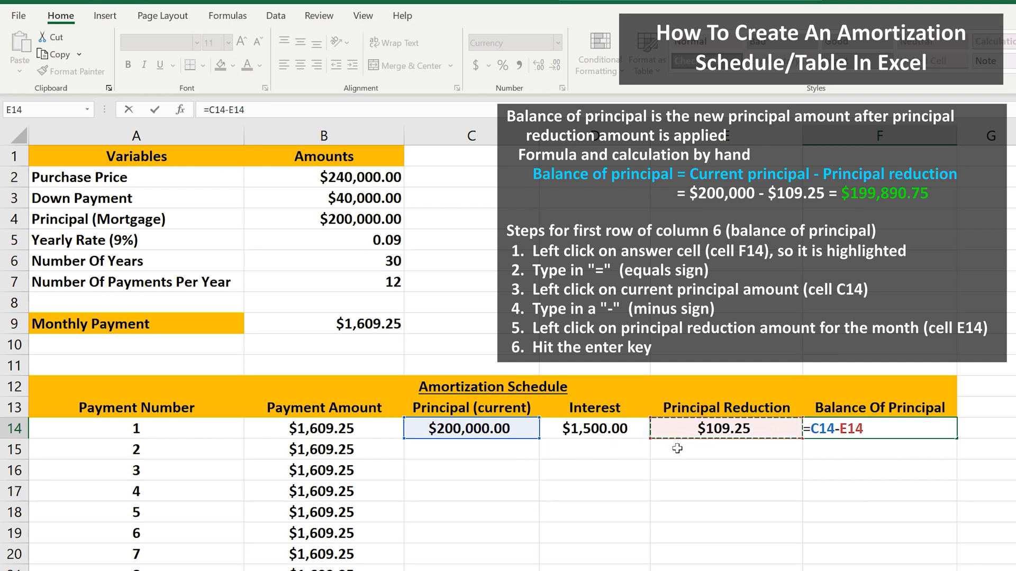
key(Return)
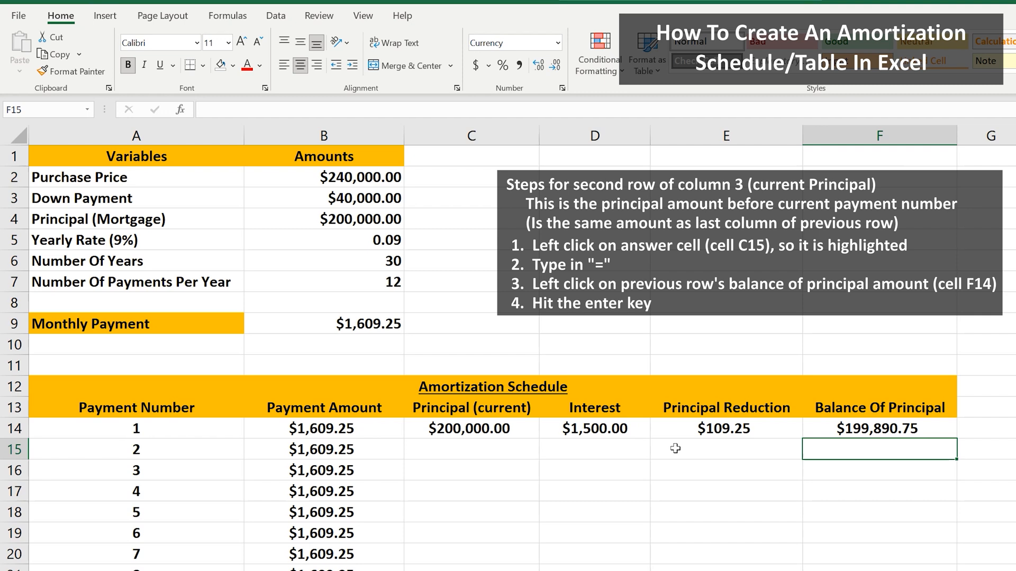
Link the second row's current principal to the previous balance by entering =F14 in C15.
click(525, 451)
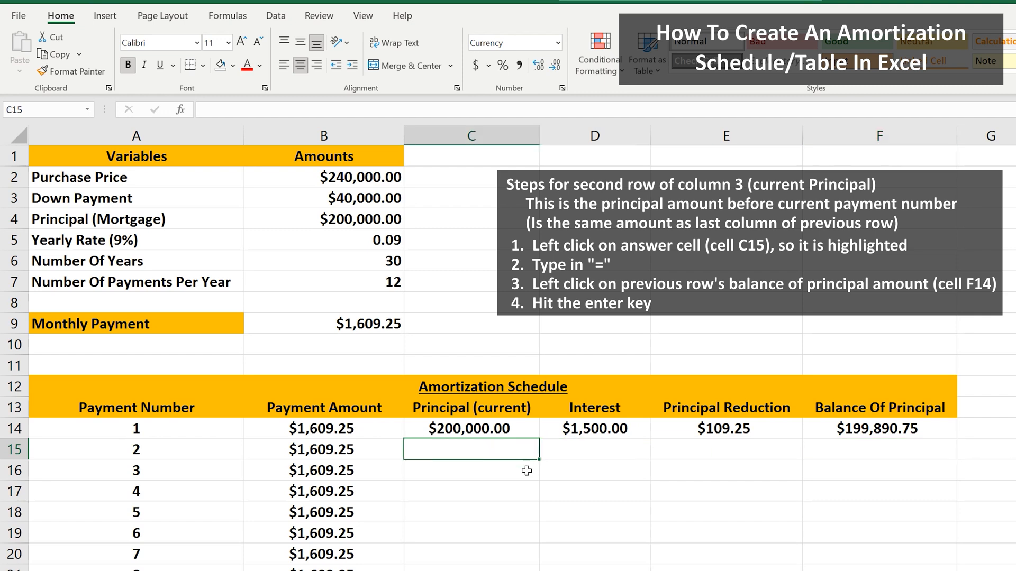
text(=)
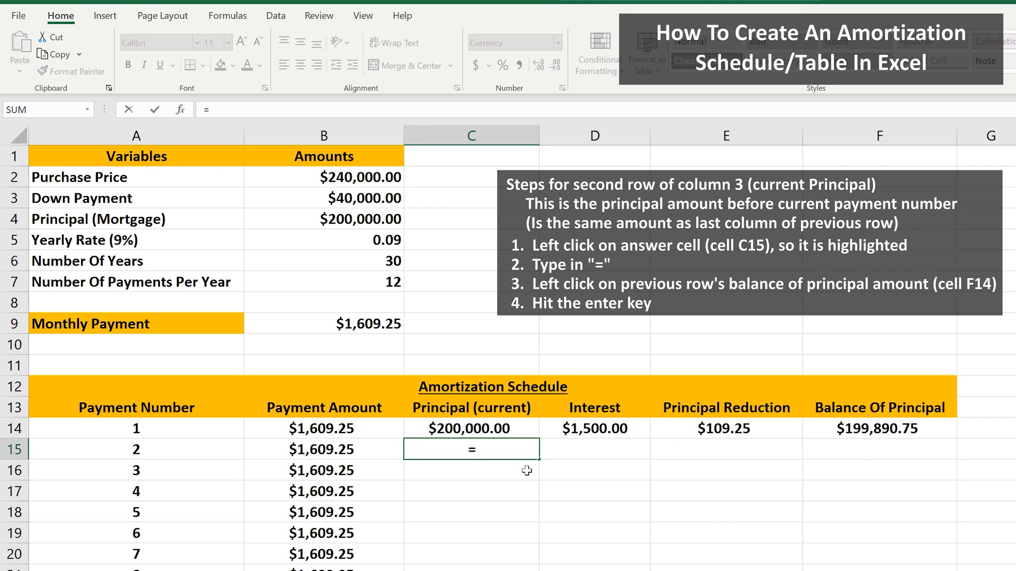
click(823, 426)
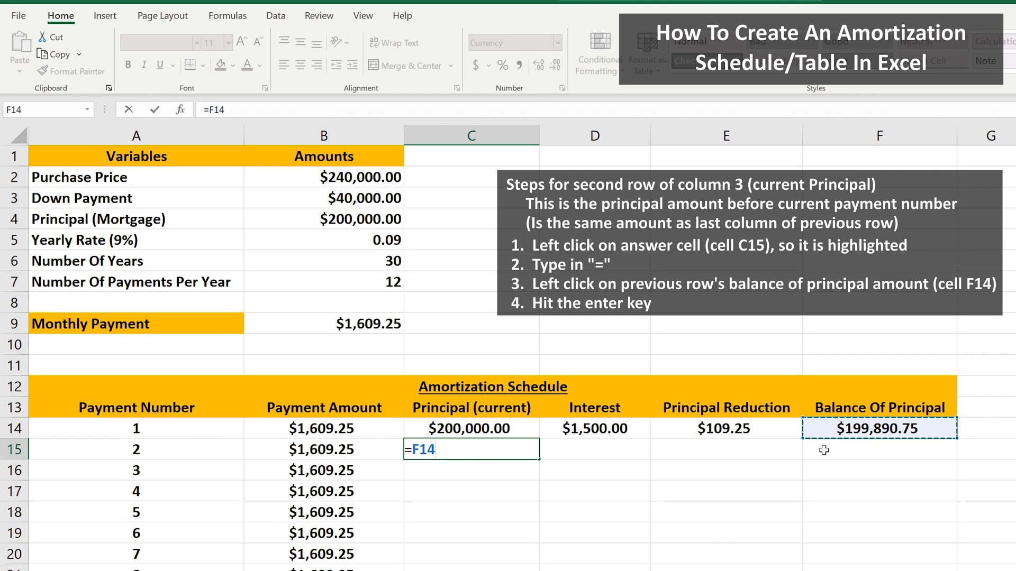
key(Return)
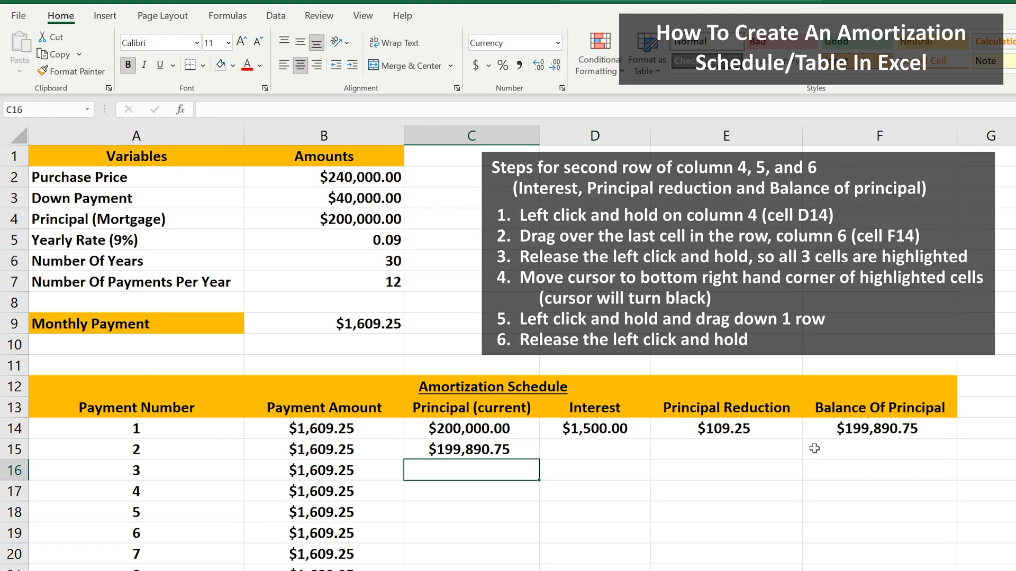
Copy the interest, principal reduction and balance formulas from D14:F14 down one row into row 15.
drag(648, 427, 821, 427)
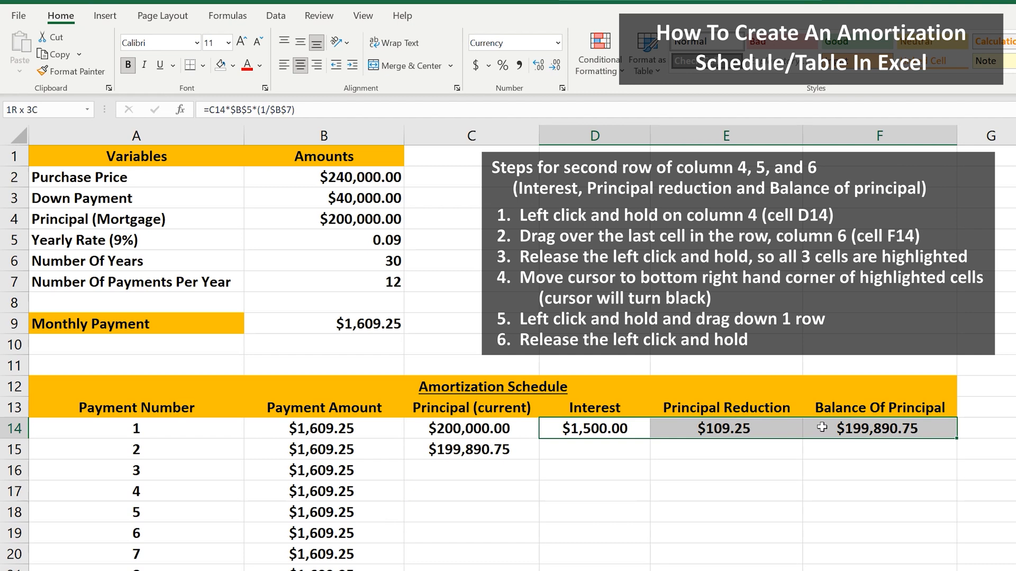
drag(822, 428, 822, 428)
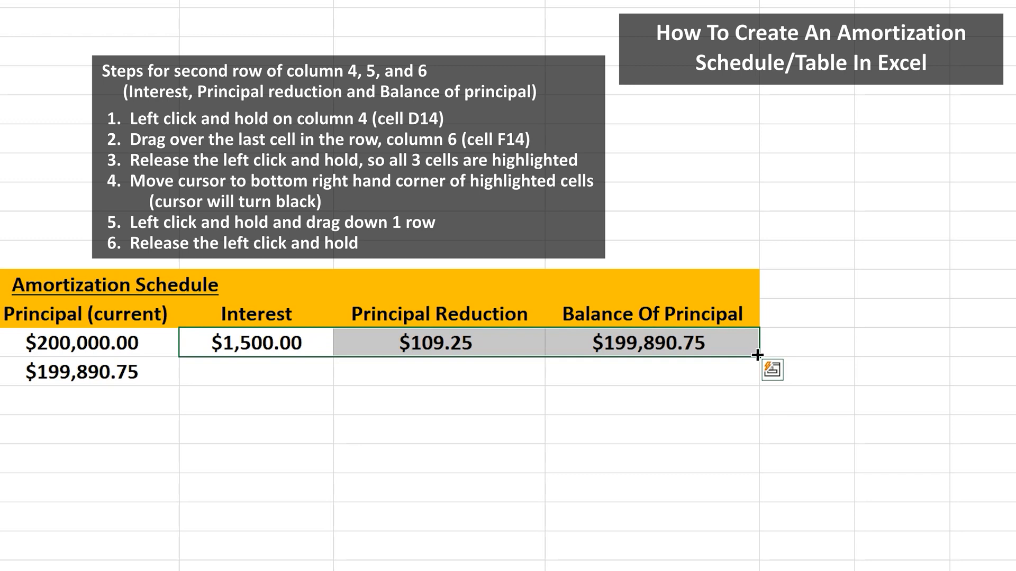
drag(757, 355, 757, 381)
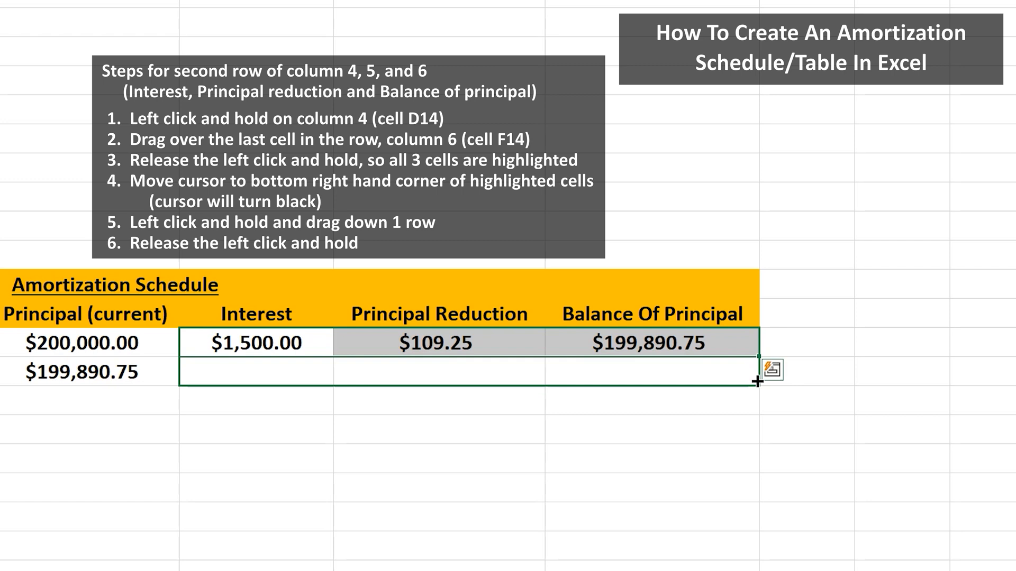
drag(757, 381, 757, 382)
click(694, 431)
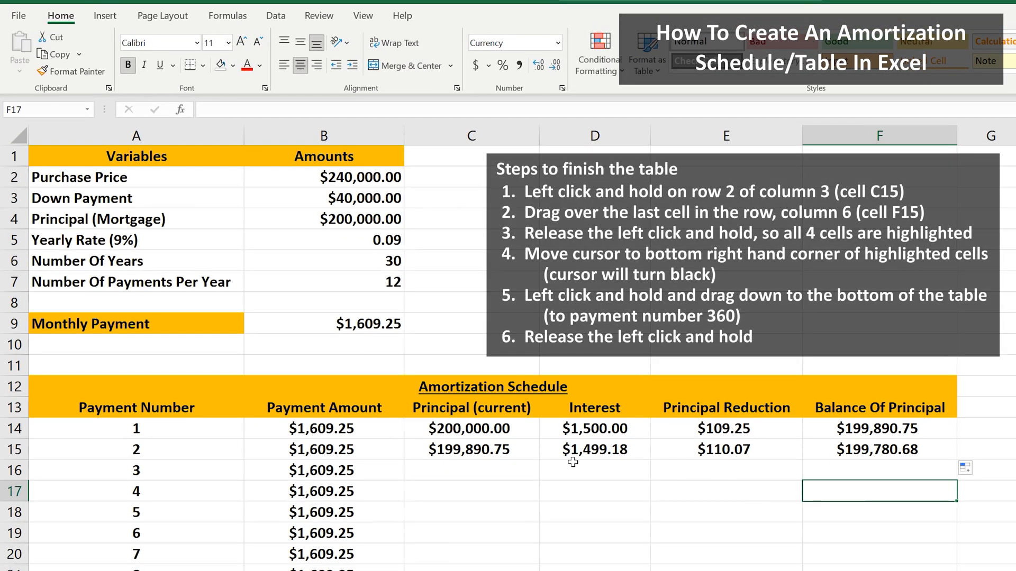
Fill the C15:F15 formulas down to the last row of the table, payment number 360 in row 373.
drag(522, 449, 827, 450)
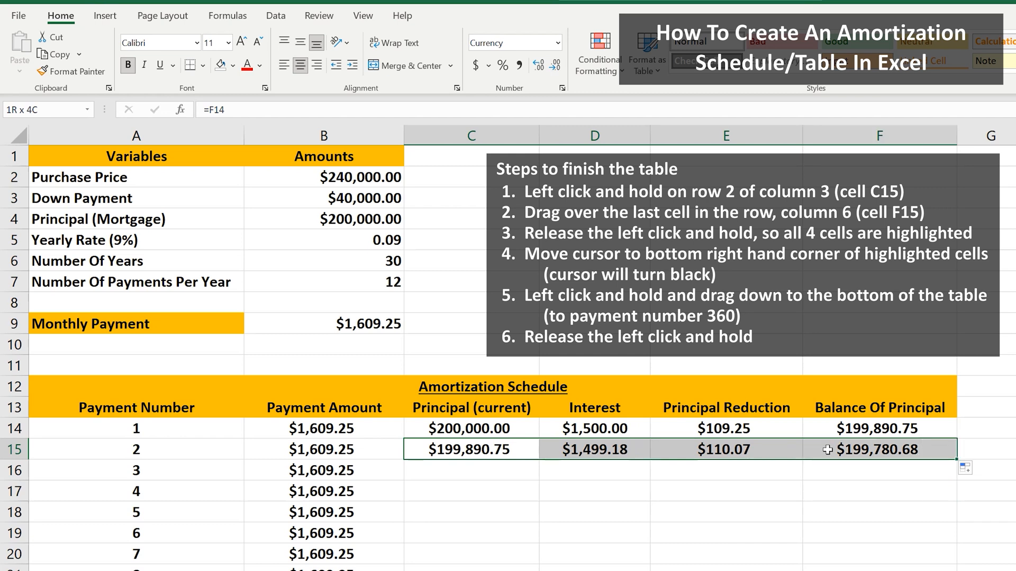
drag(827, 450, 827, 450)
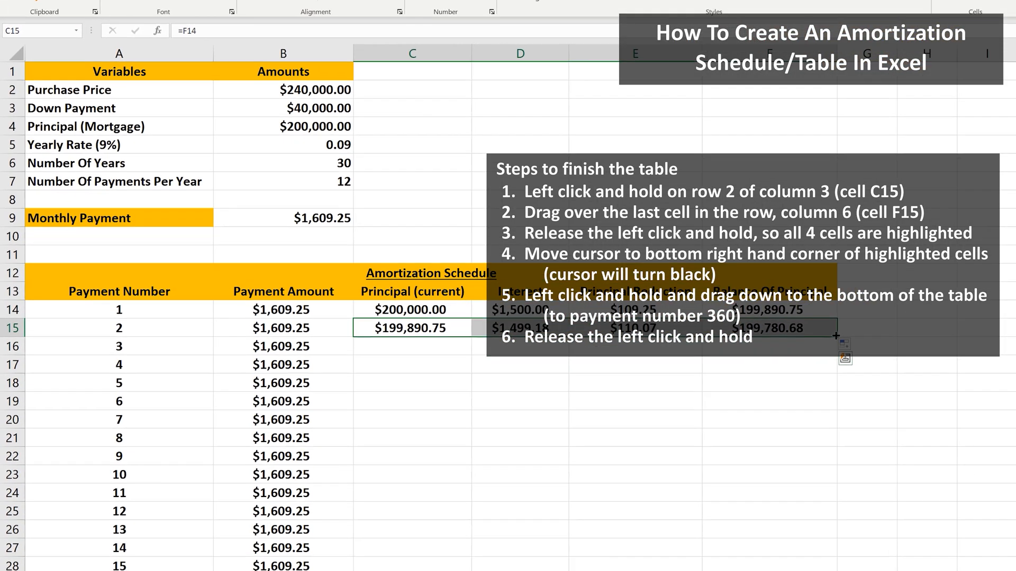
mouse_move(956, 459)
mouse_down()
mouse_move(954, 500)
mouse_move(714, 400)
mouse_move(715, 565)
mouse_move(717, 455)
mouse_up()
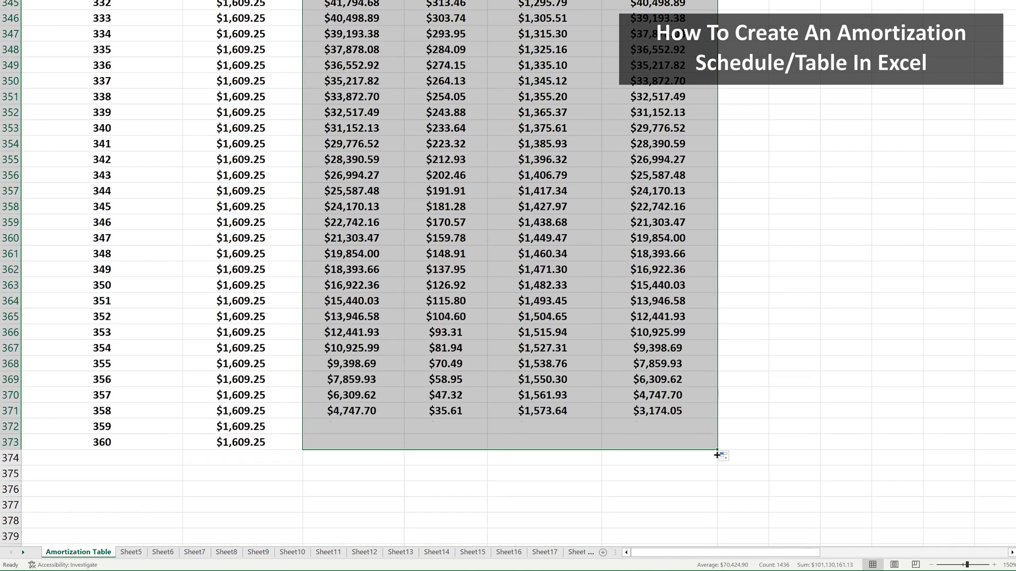
click(682, 474)
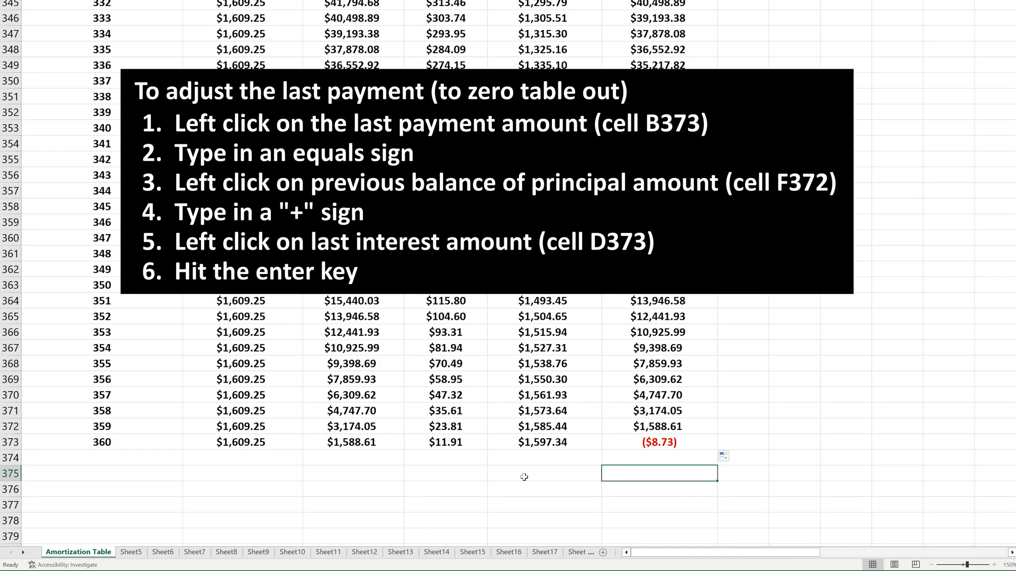
Adjust the final payment in B373 with the formula =F372+D373 so the balance ends at zero.
click(285, 442)
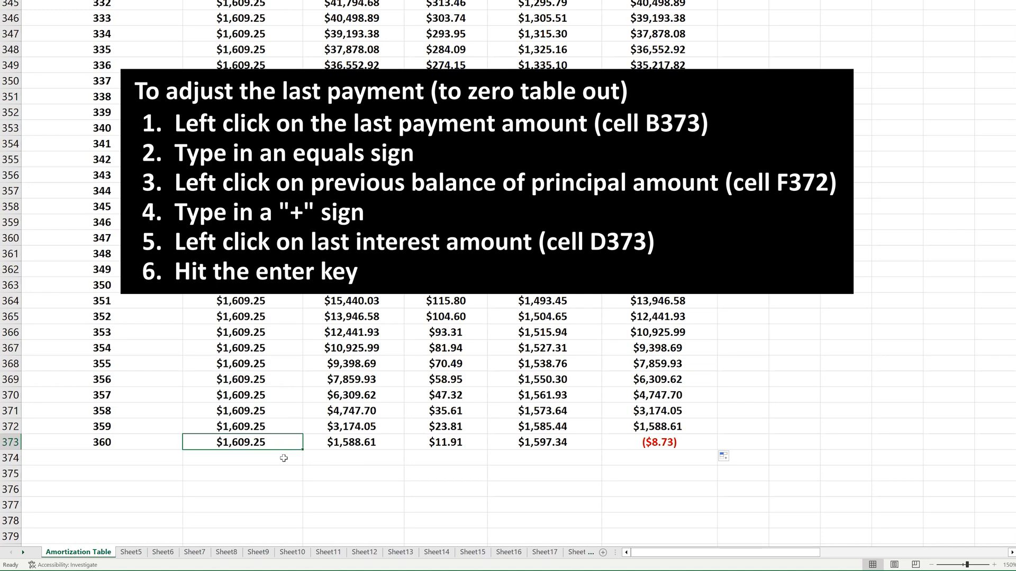
text(=)
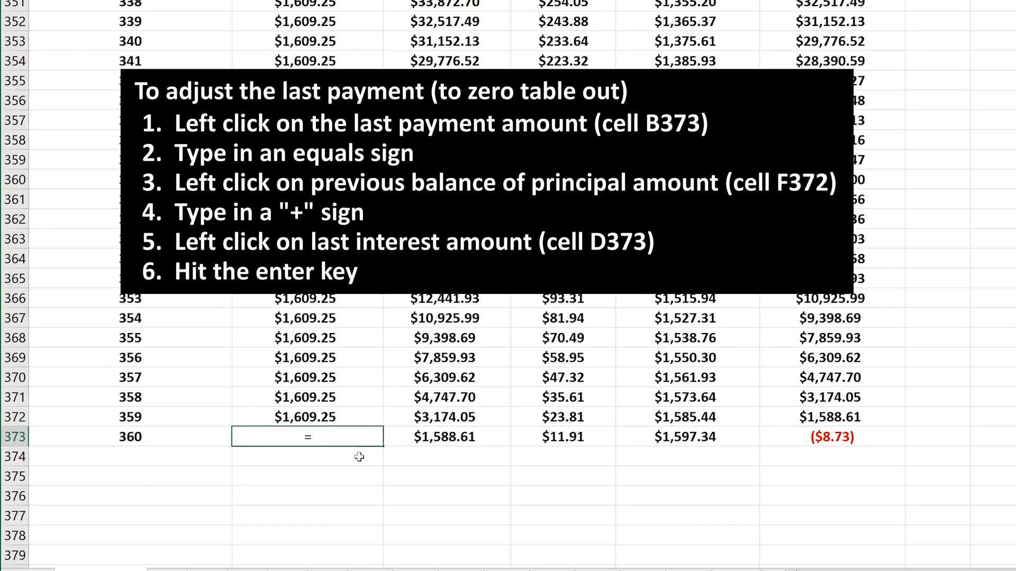
click(786, 415)
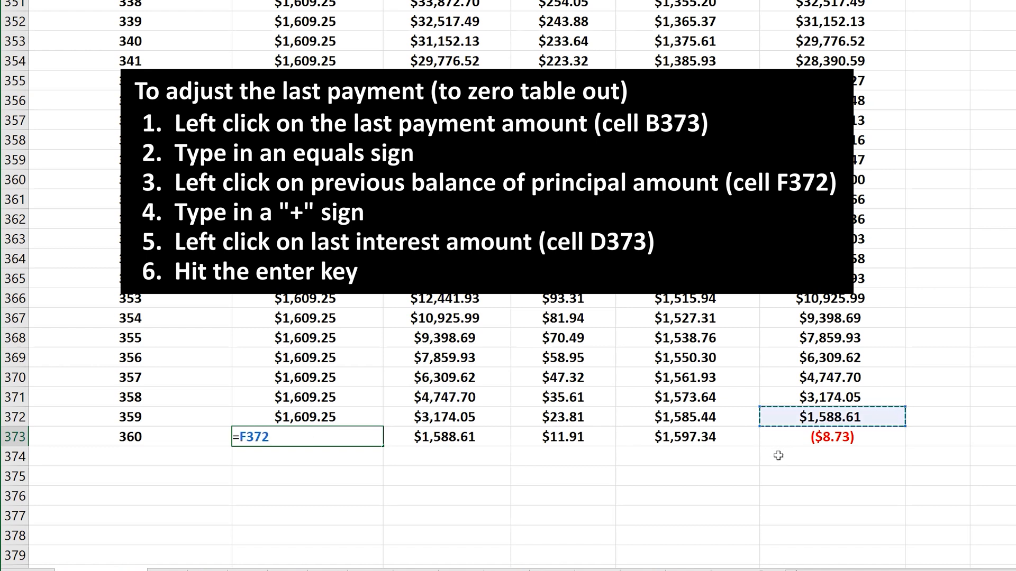
text(+)
click(602, 439)
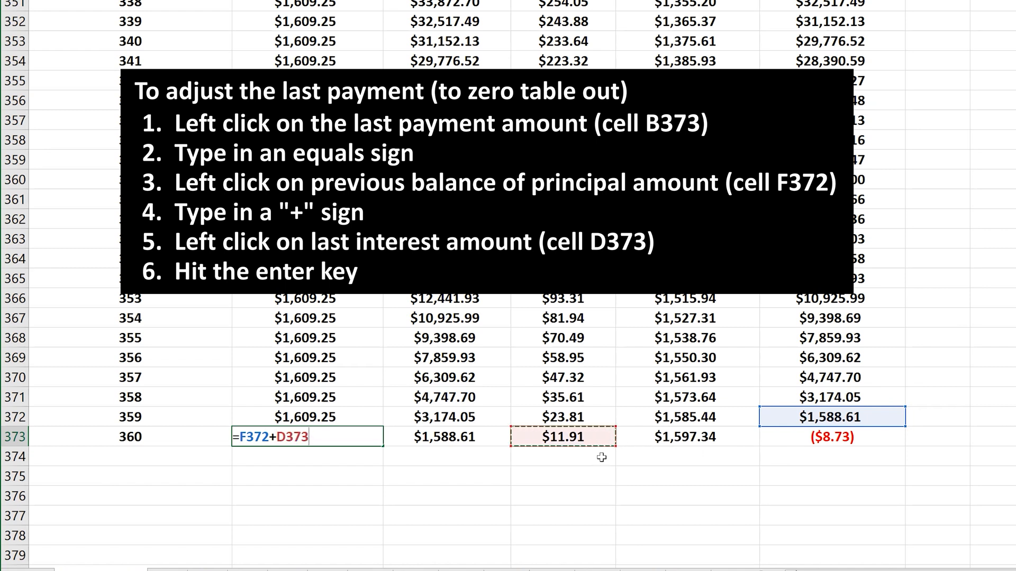
key(Return)
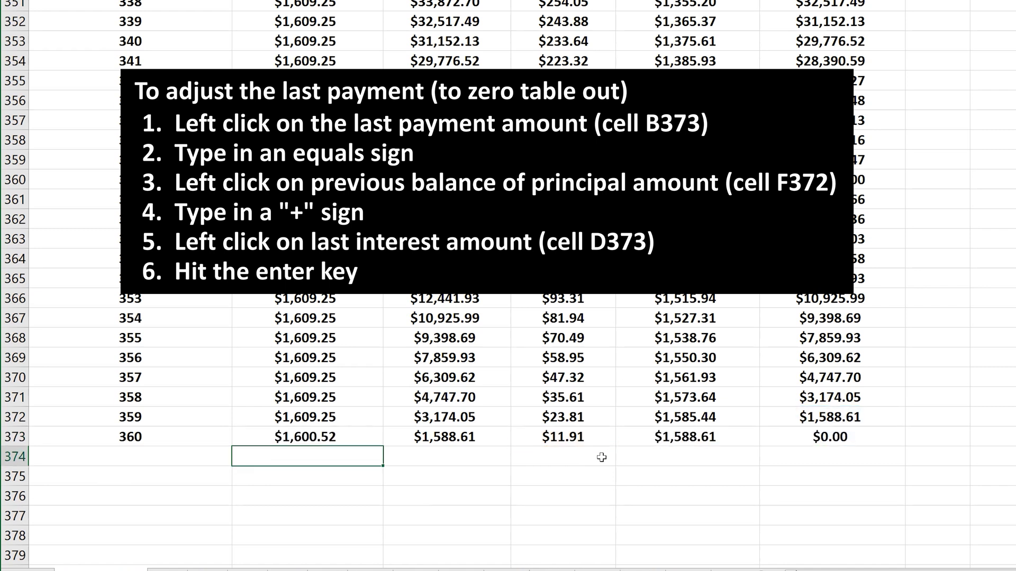